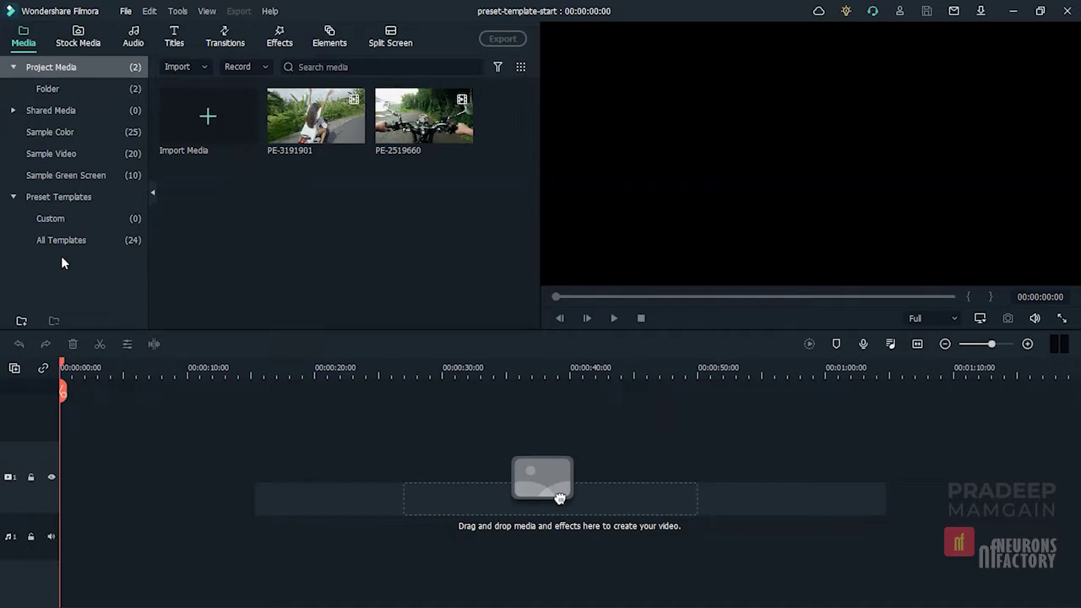
Drag the Travel Intro preset onto the timeline as an 8-second project, then show Project Media.
click(94, 242)
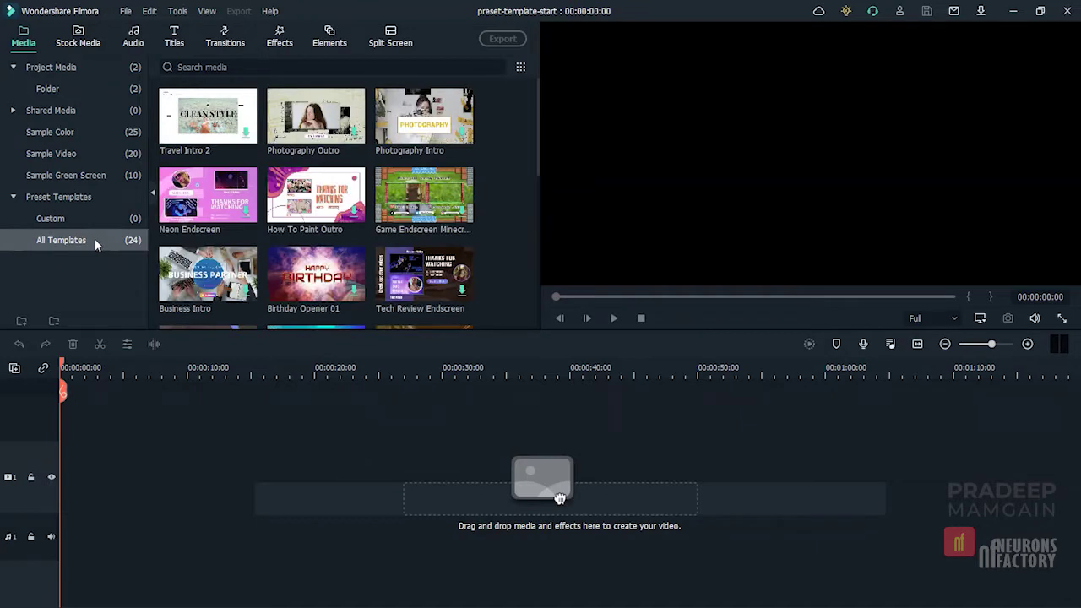
scroll(517, 166, down, 3)
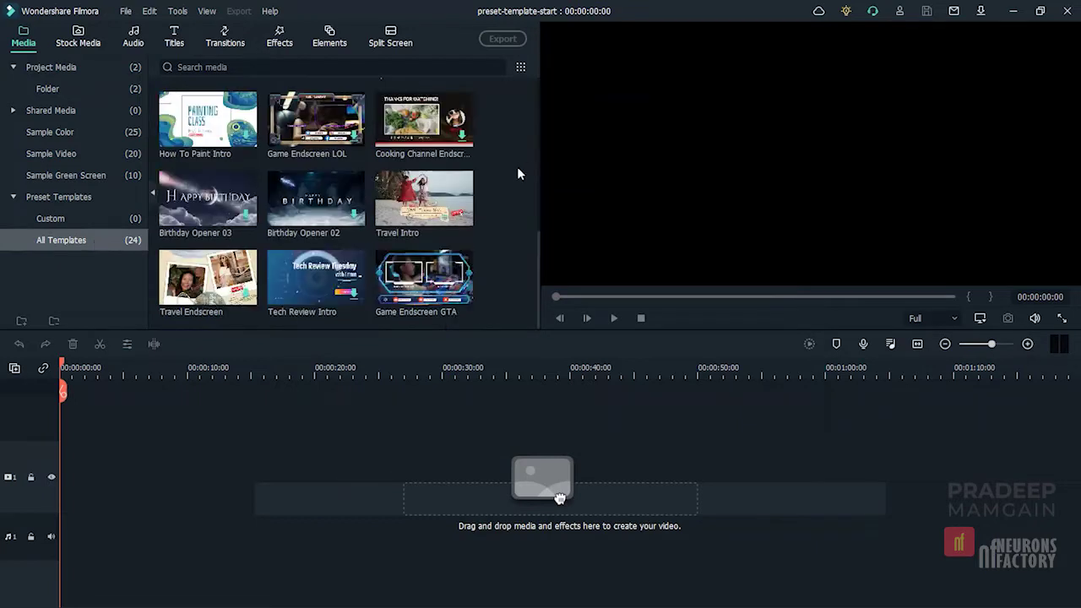
drag(424, 198, 66, 504)
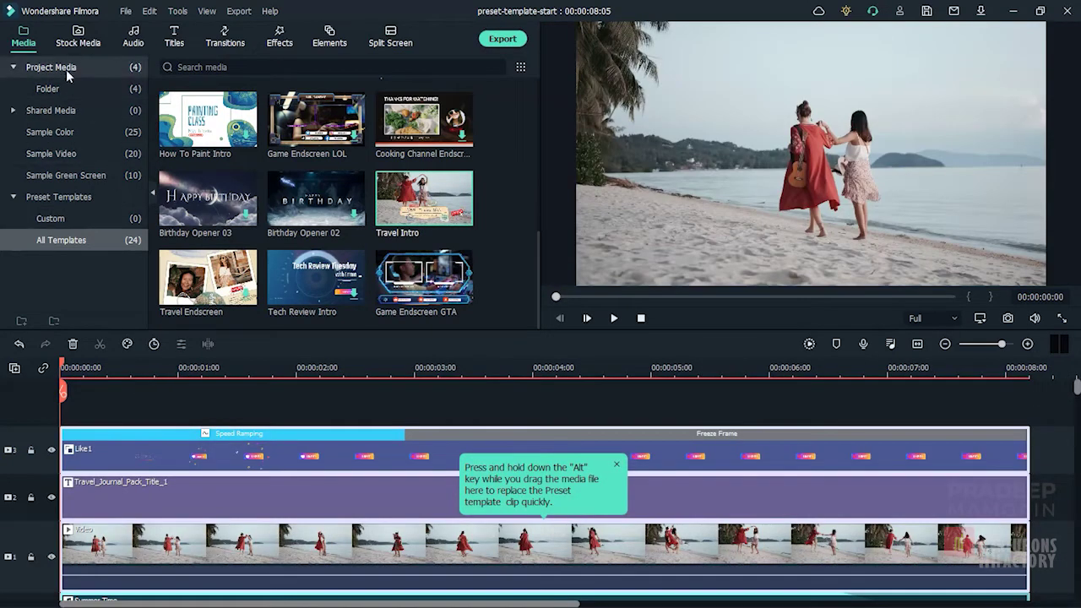
click(65, 65)
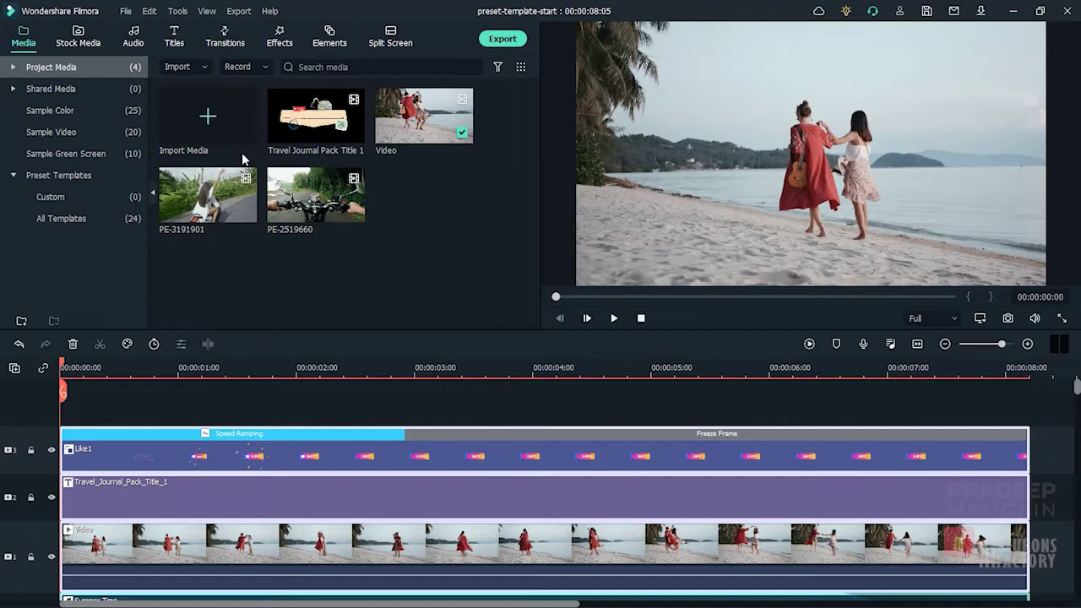
mouse_move(328, 196)
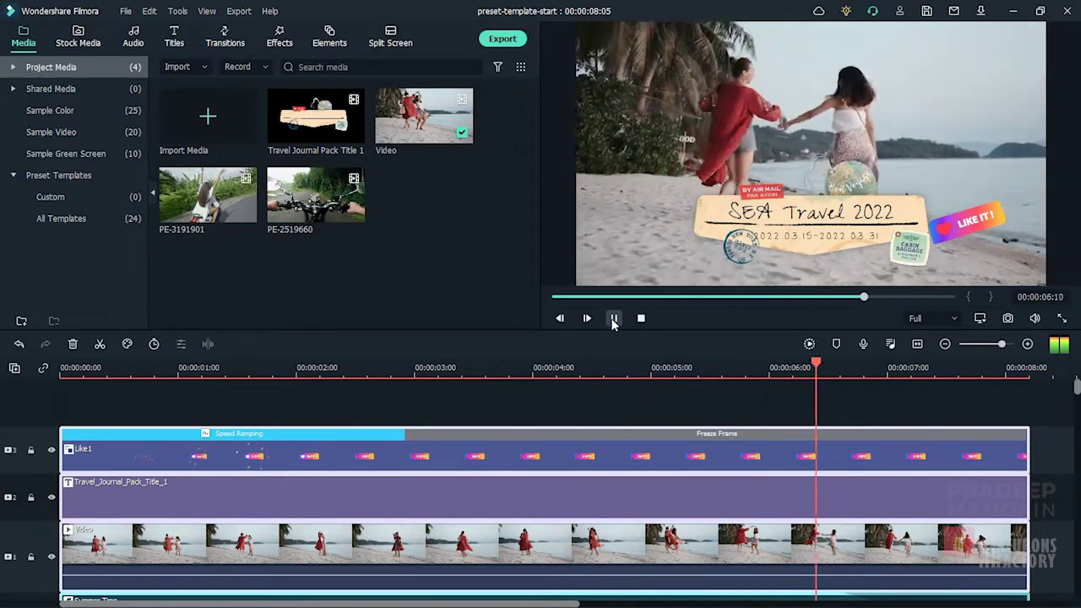
click(640, 319)
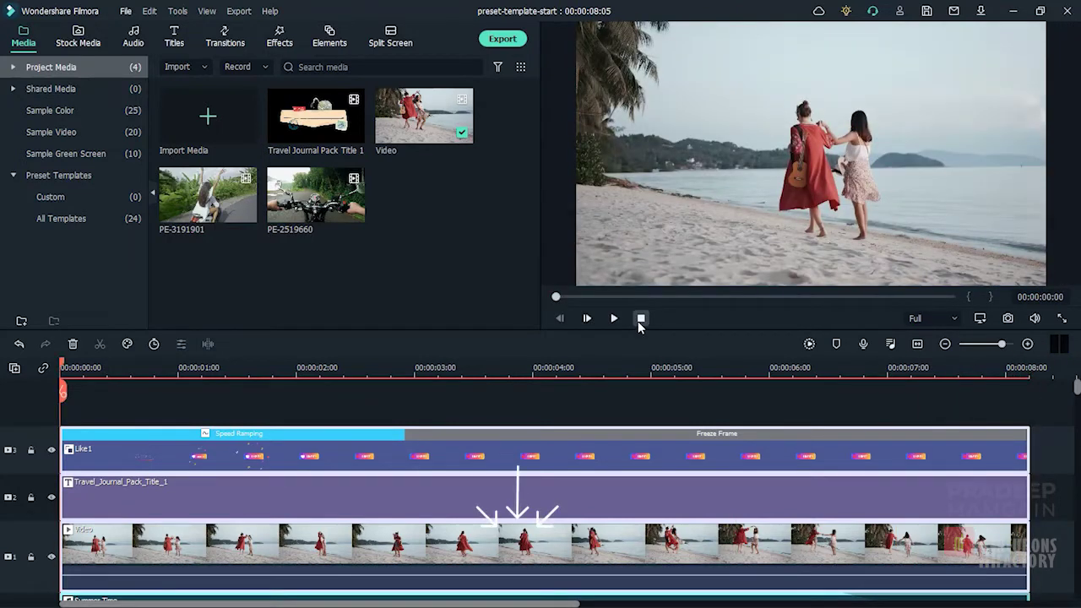
Swap the beach video for the PE-2519660 motorcycle clip and scrub to check the title.
drag(313, 208, 308, 246)
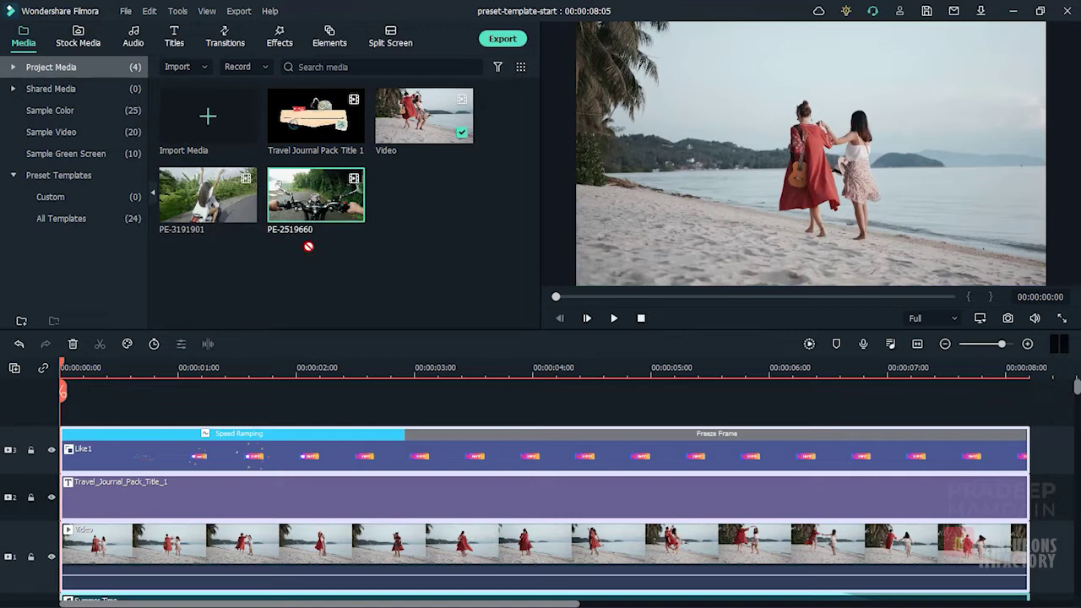
drag(167, 505, 72, 566)
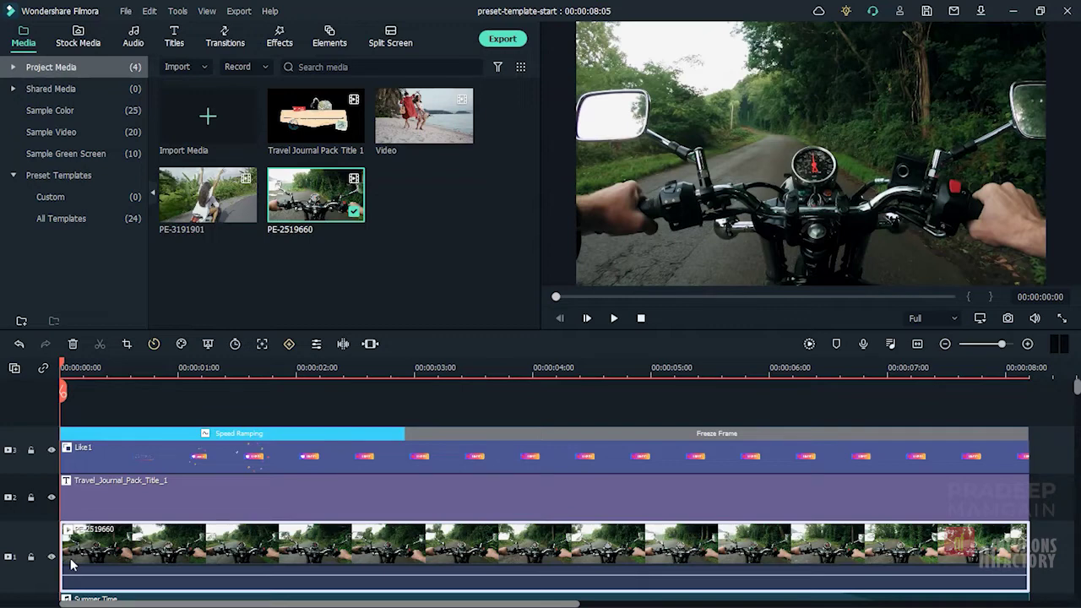
click(202, 365)
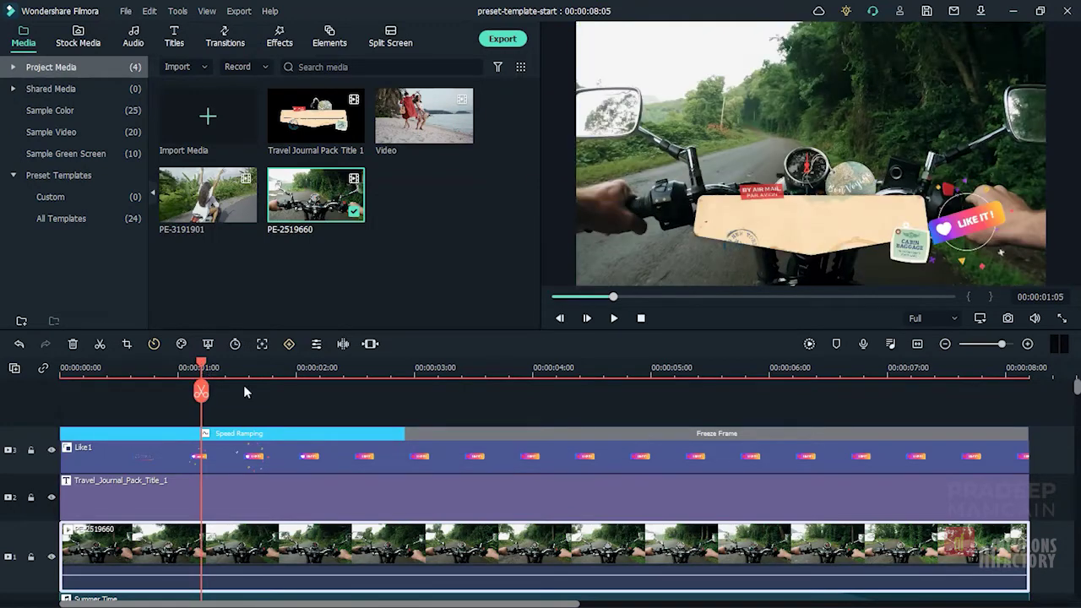
click(448, 367)
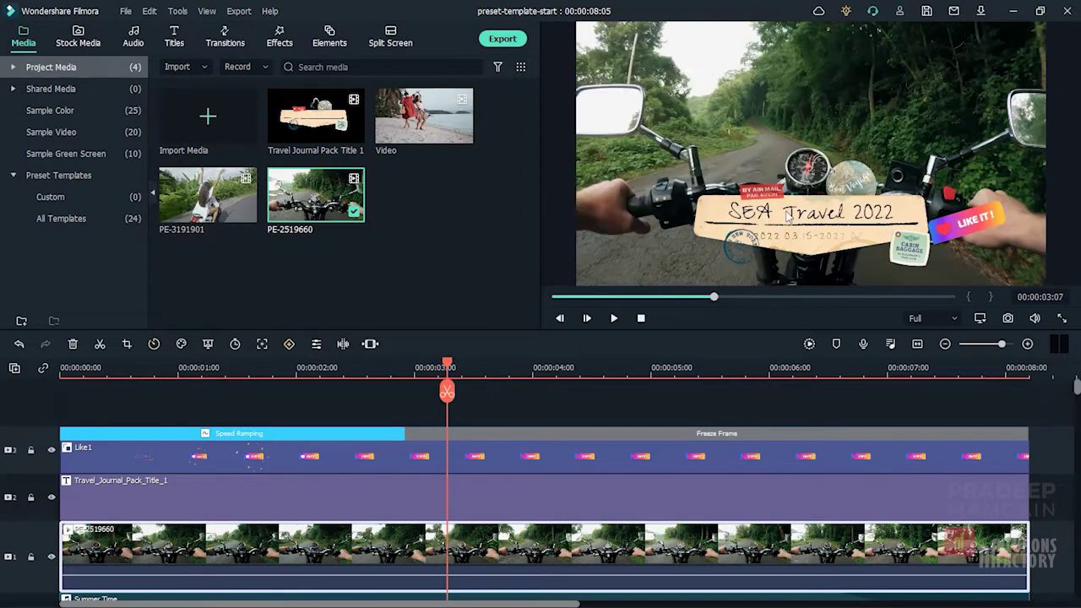
Change the title text from SEA Travel to ROADIES 2022.
double_click(787, 216)
click(215, 133)
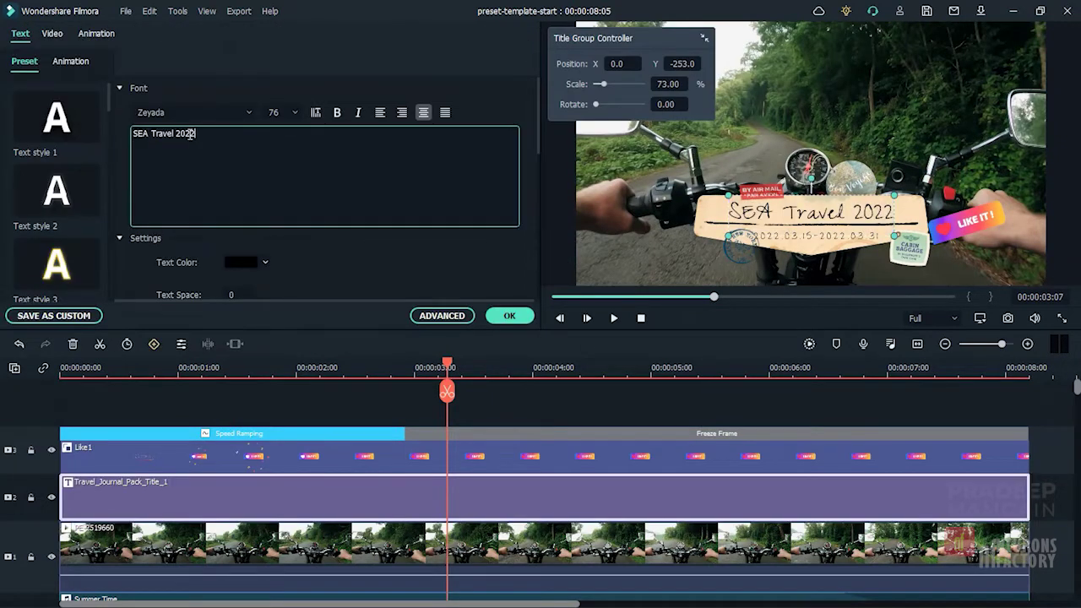
drag(175, 135, 133, 133)
text(ROADIES)
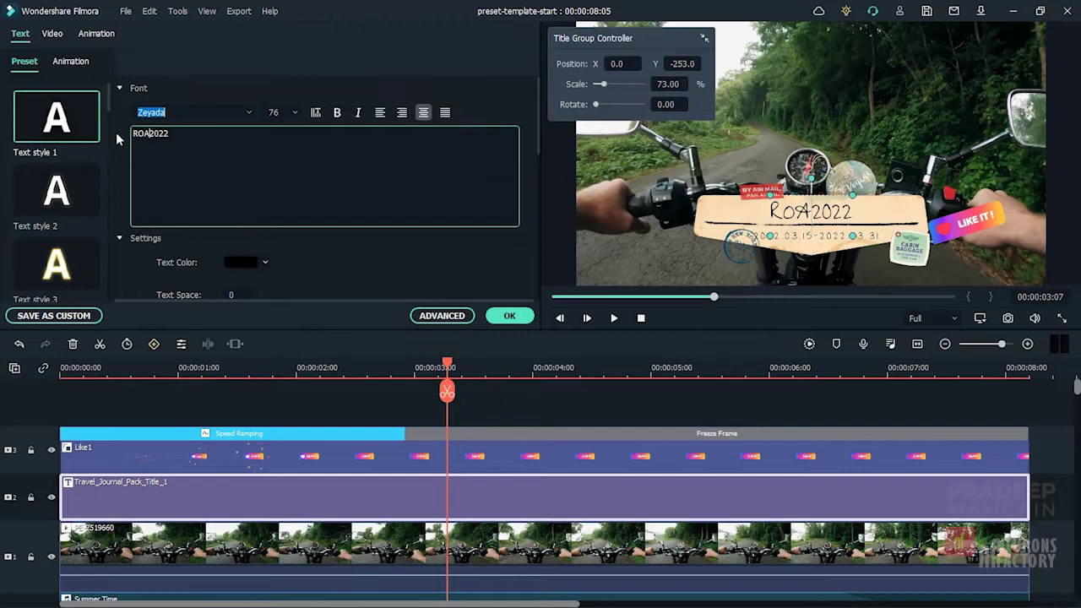
Set the dates to 2022.05.15–2022.05.31 and move the LIKE IT sticker lower left.
click(811, 235)
click(162, 136)
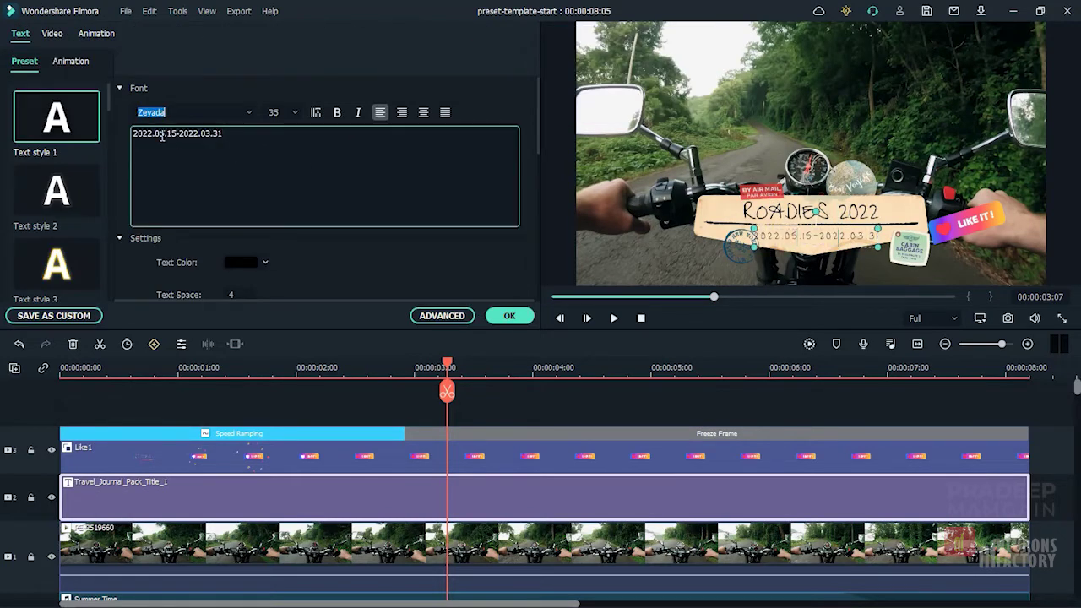
click(208, 134)
key(BackSpace)
text(5)
click(509, 315)
drag(988, 231, 859, 256)
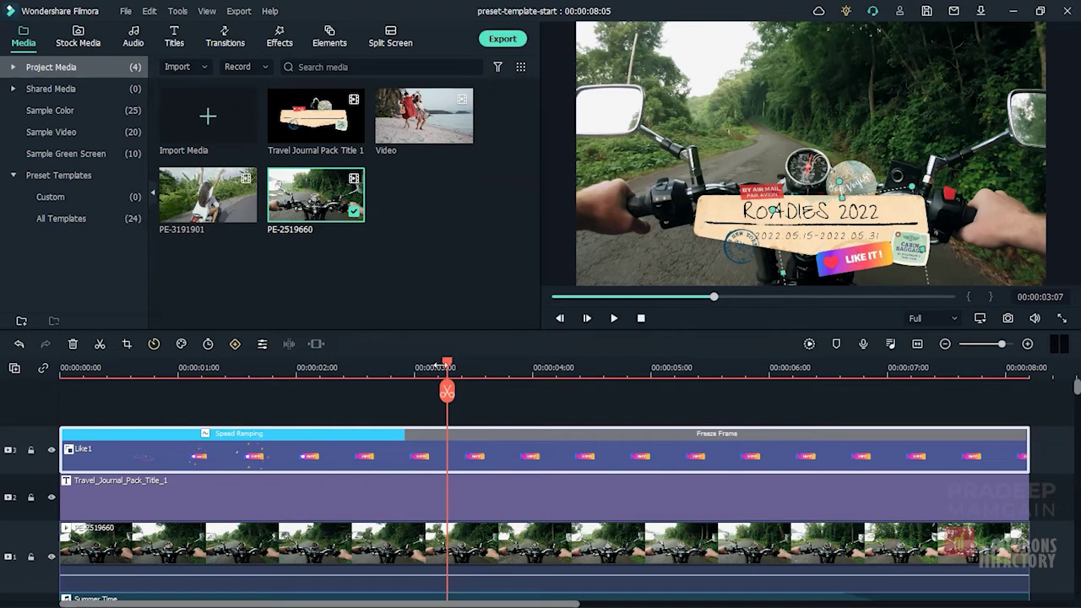
drag(446, 369, 12, 371)
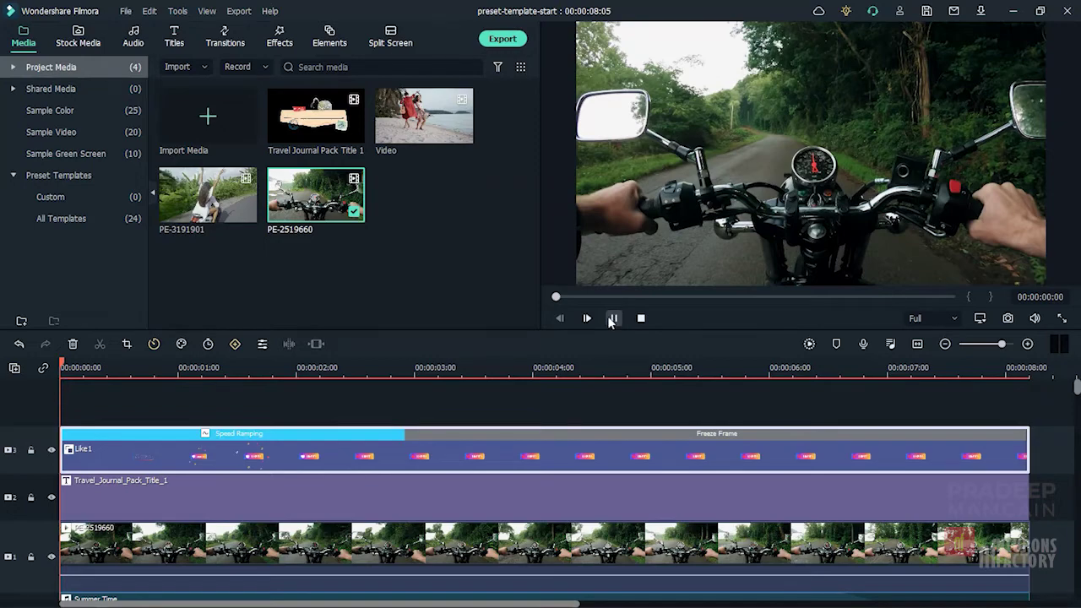
click(613, 319)
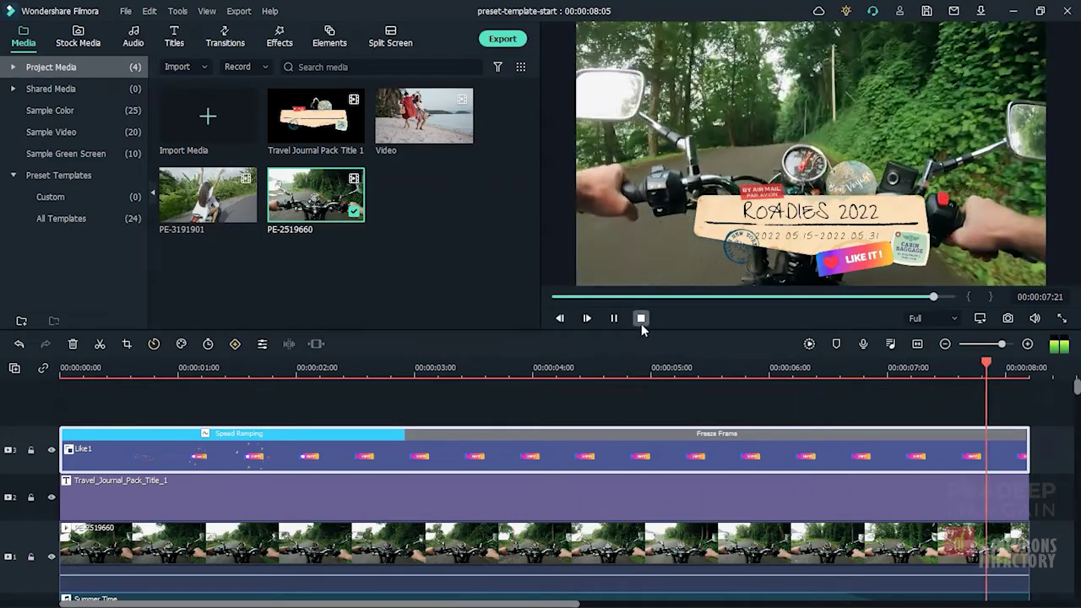
click(641, 318)
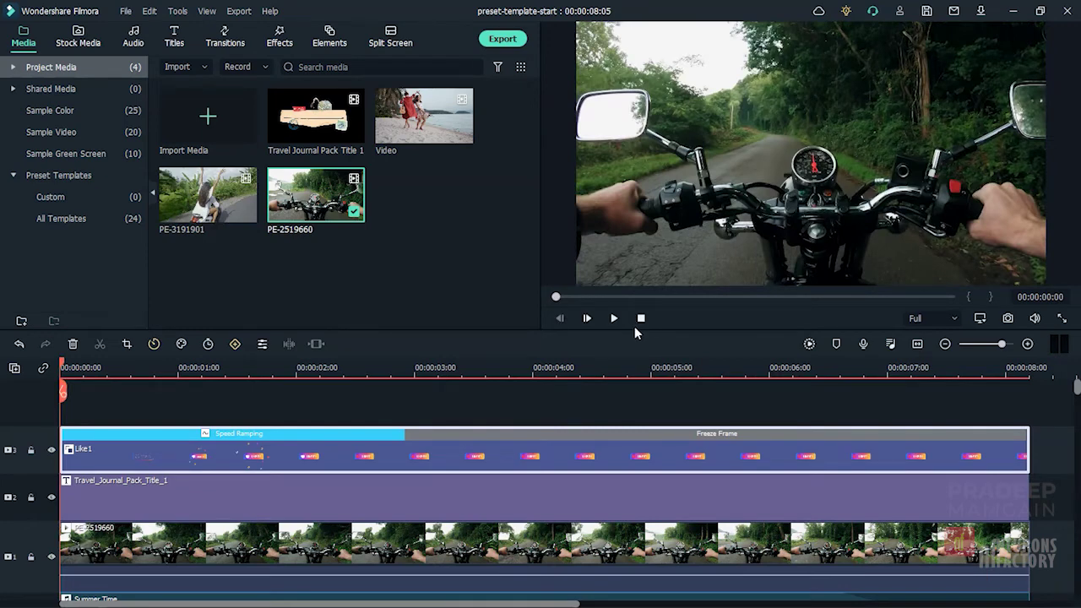
Trim the motorcycle clip to end at the 3:20 mark.
click(329, 368)
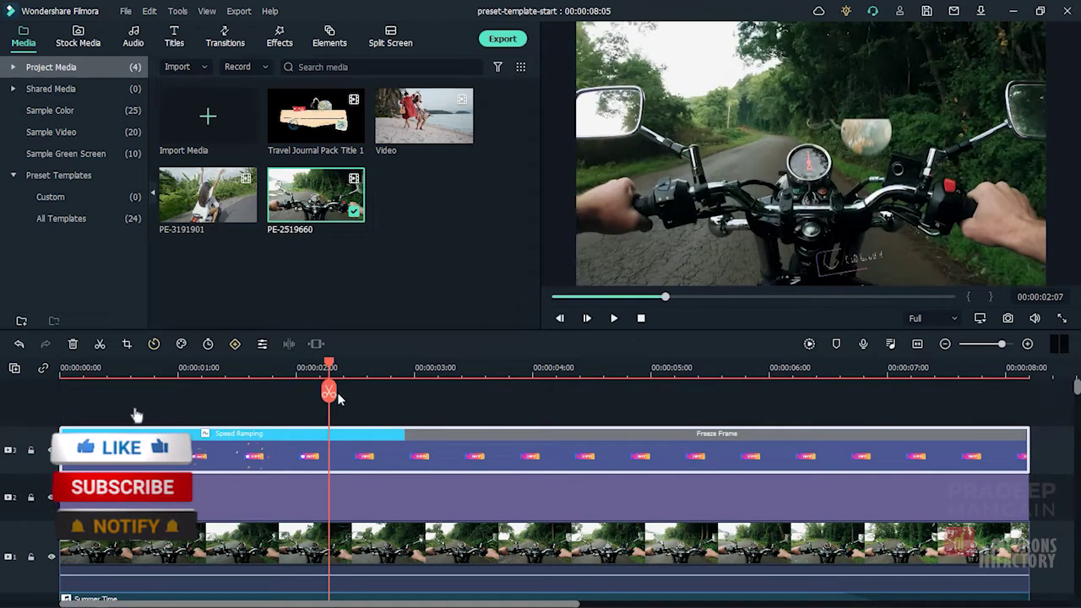
click(270, 368)
click(379, 368)
click(507, 368)
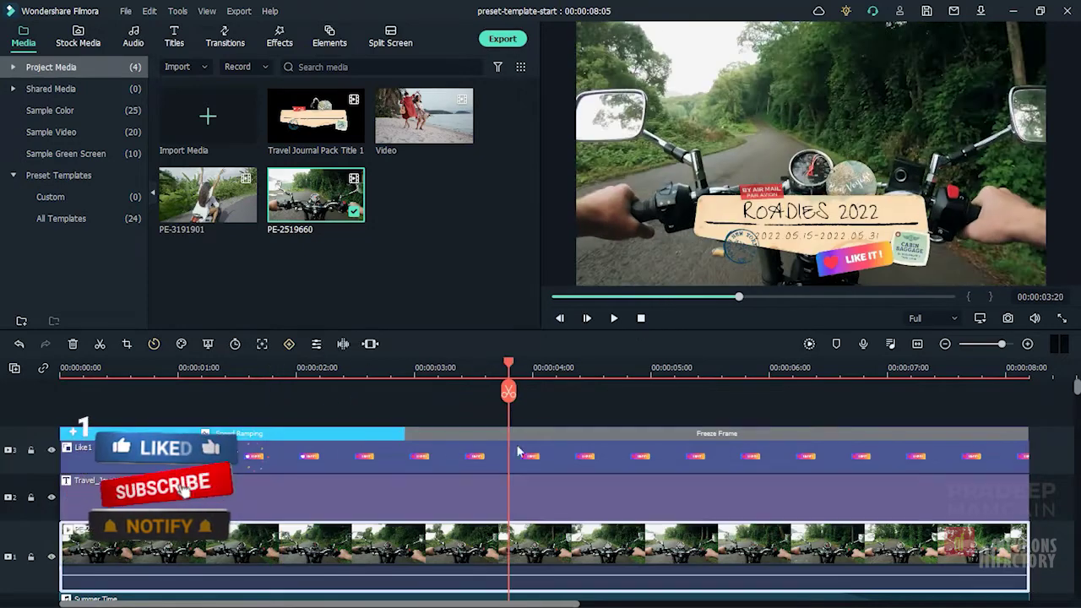
key(alt+bracketright)
Add PE-3191901 after the motorcycle clip, split it at 5:12, and delete the leftover.
drag(208, 195, 591, 549)
click(619, 471)
click(707, 368)
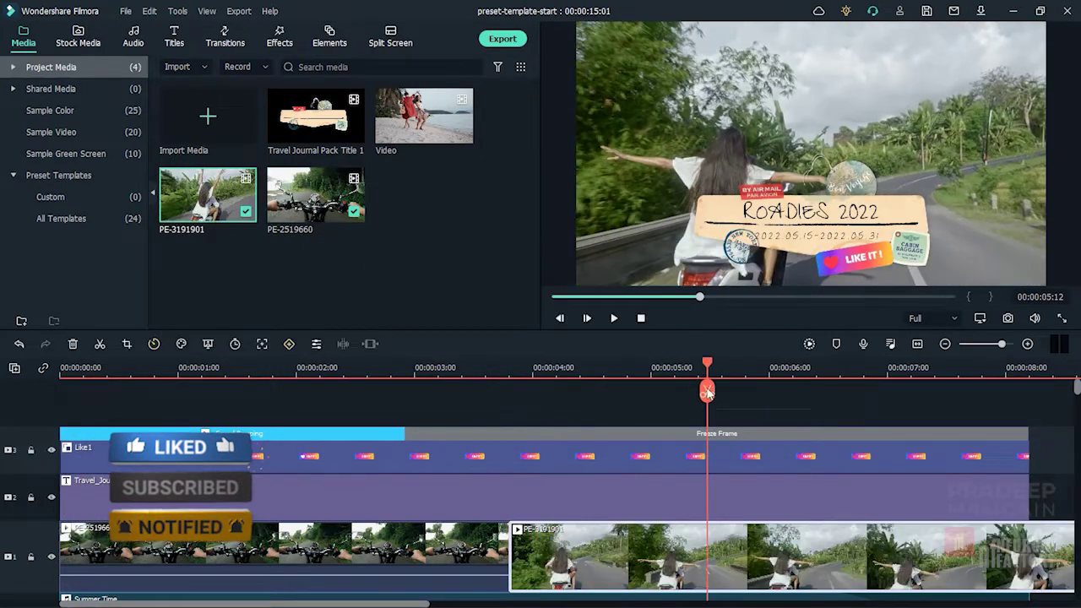
key(ctrl+b)
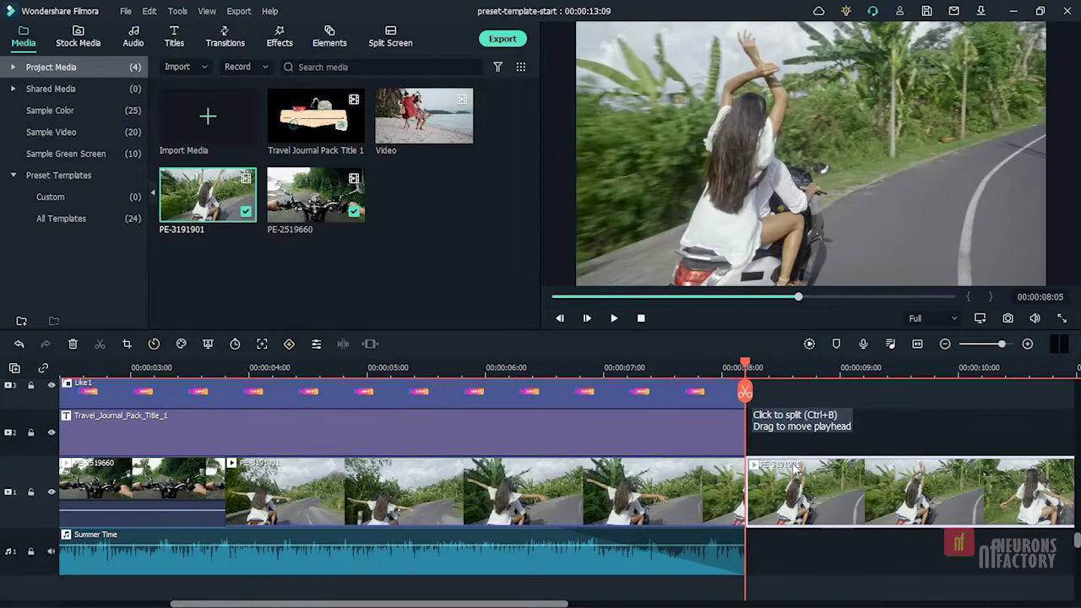
key(Delete)
Fit the whole project in the timeline and play the intro from the start.
click(917, 344)
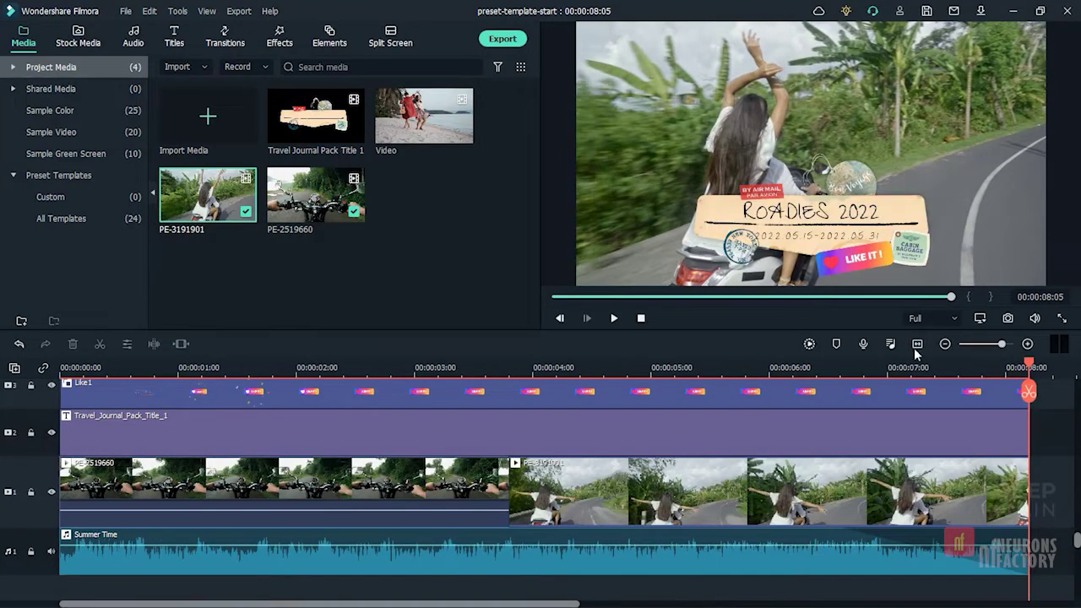
scroll(207, 489, up, 2)
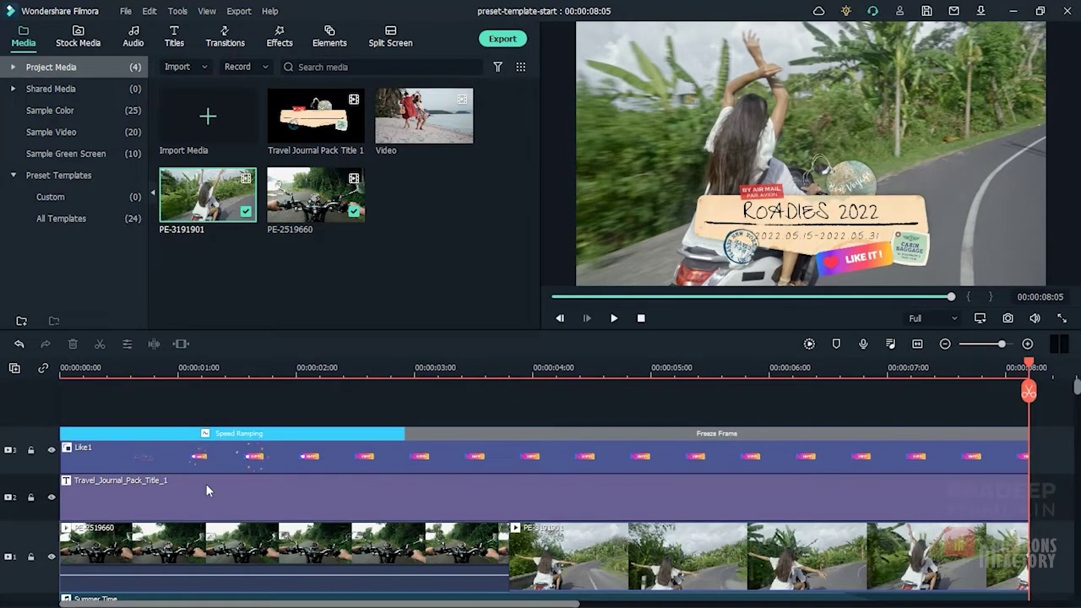
click(614, 319)
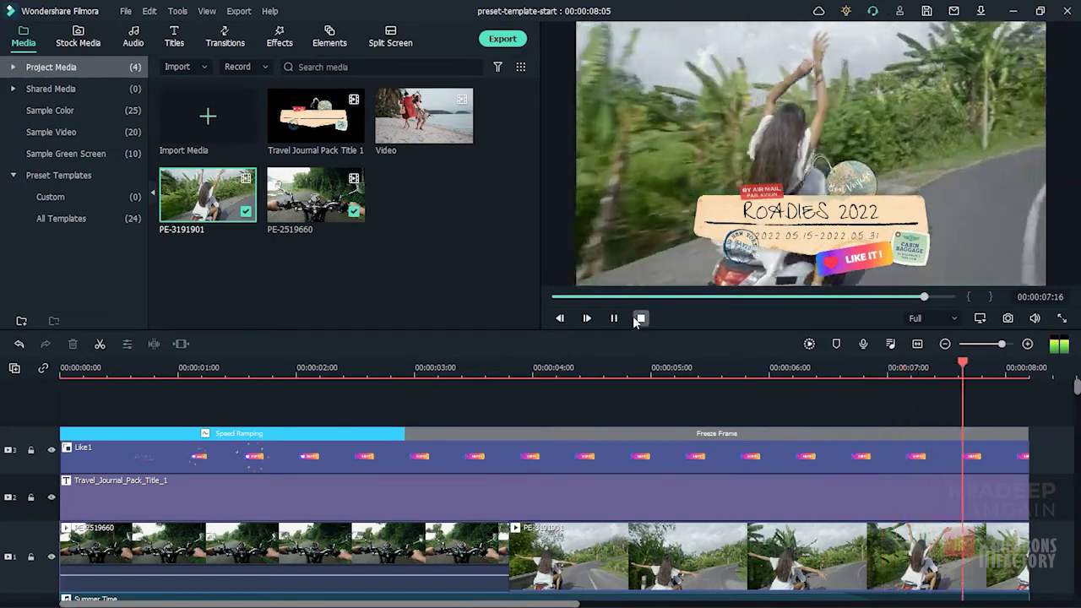
click(638, 319)
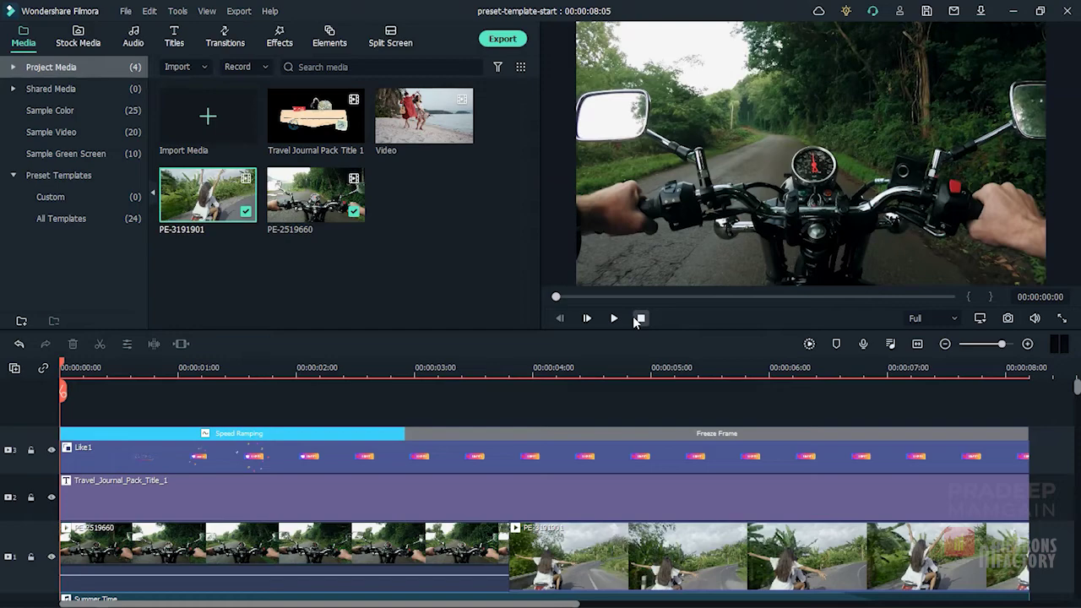
Add a new track using the Track Manager.
right_click(55, 548)
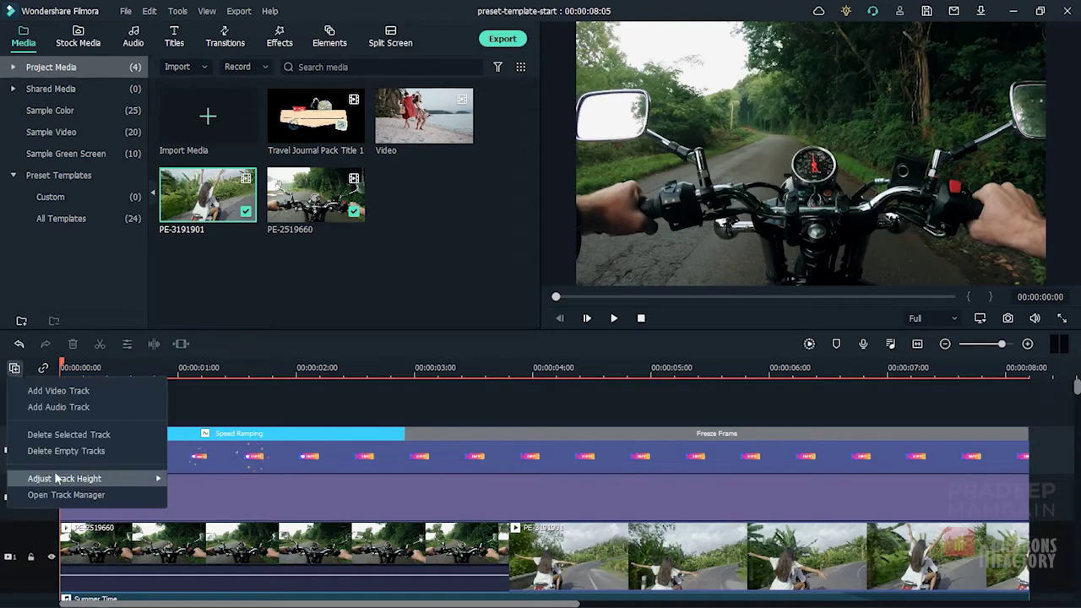
click(38, 496)
click(675, 467)
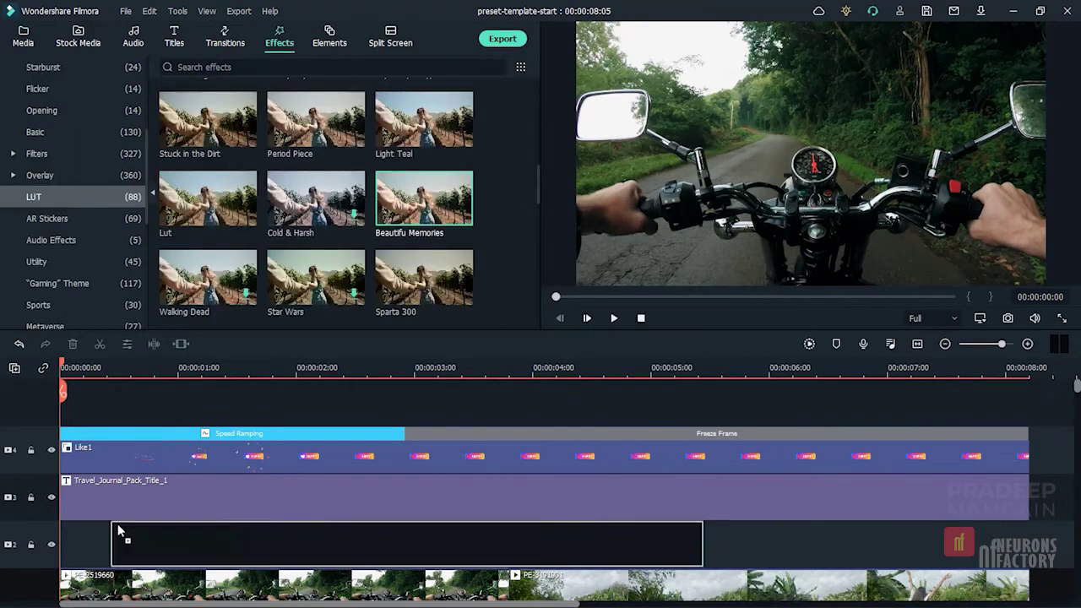
Place the Beautiful Memories LUT on track 2, stretch it to the end, and preview.
drag(116, 526, 118, 541)
drag(650, 545, 1029, 544)
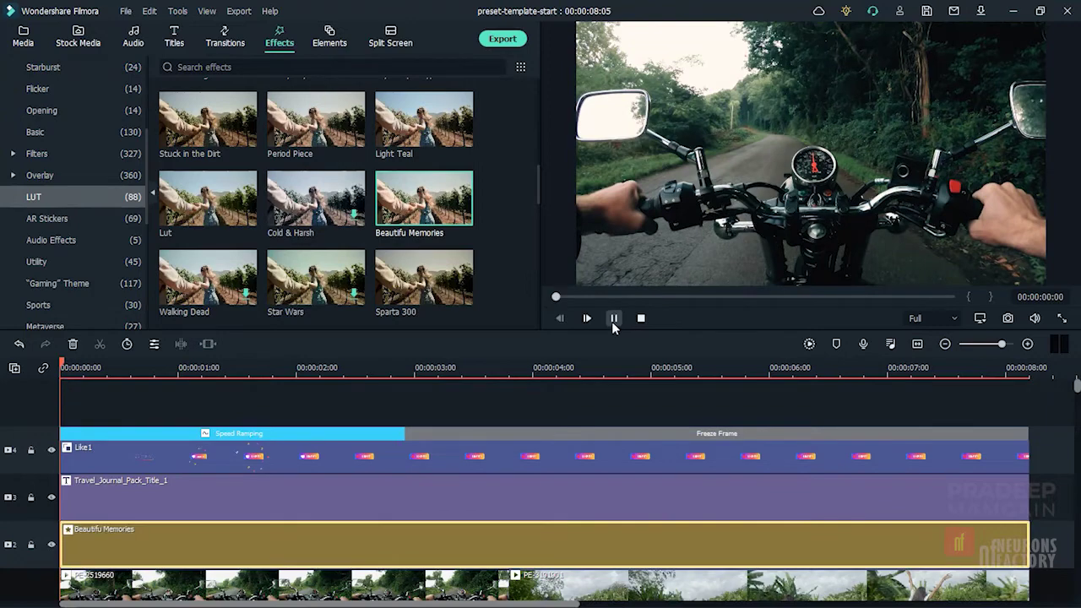
click(614, 325)
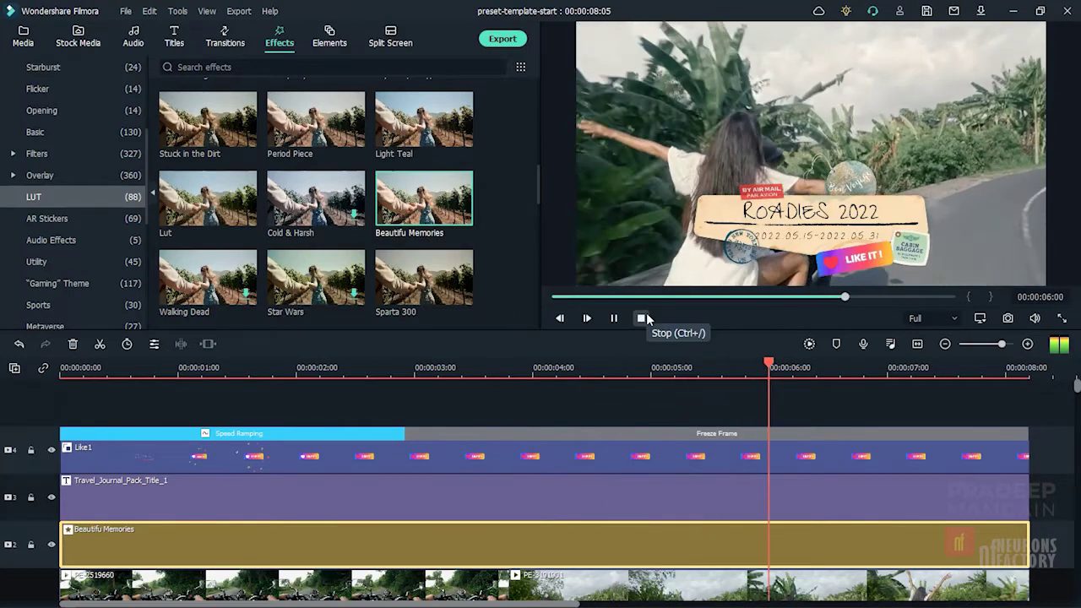
click(642, 319)
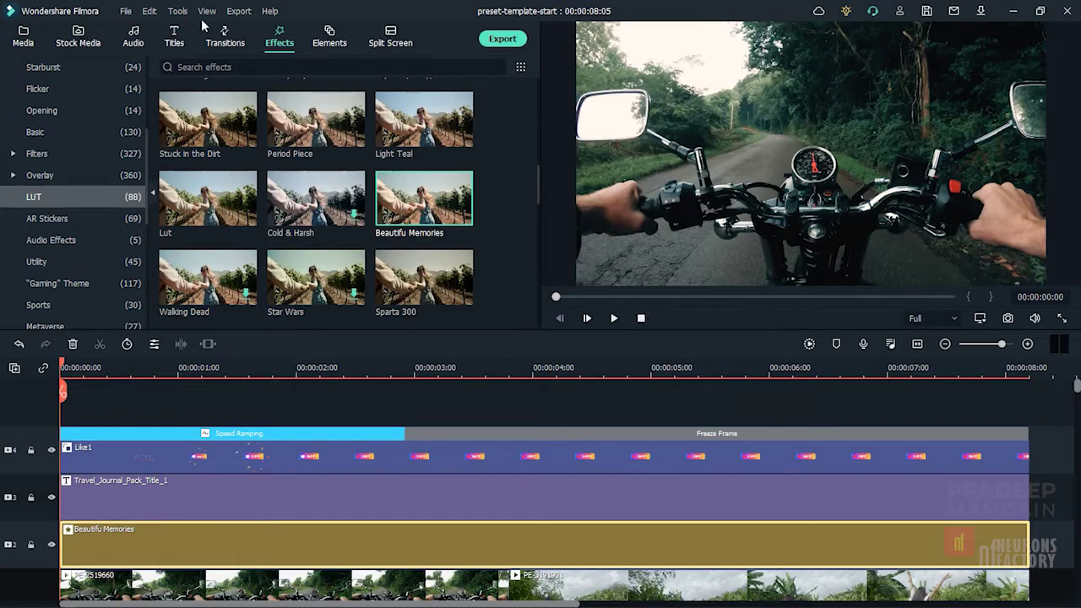
Save the intro with File > Save Project As Template and view it under Custom preset templates.
click(126, 14)
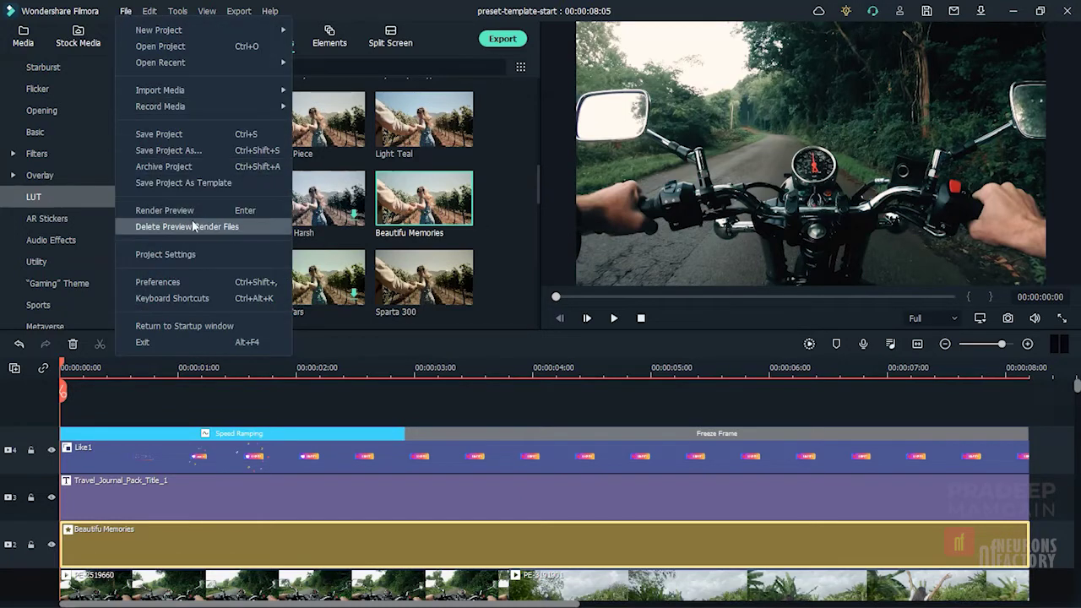
click(195, 183)
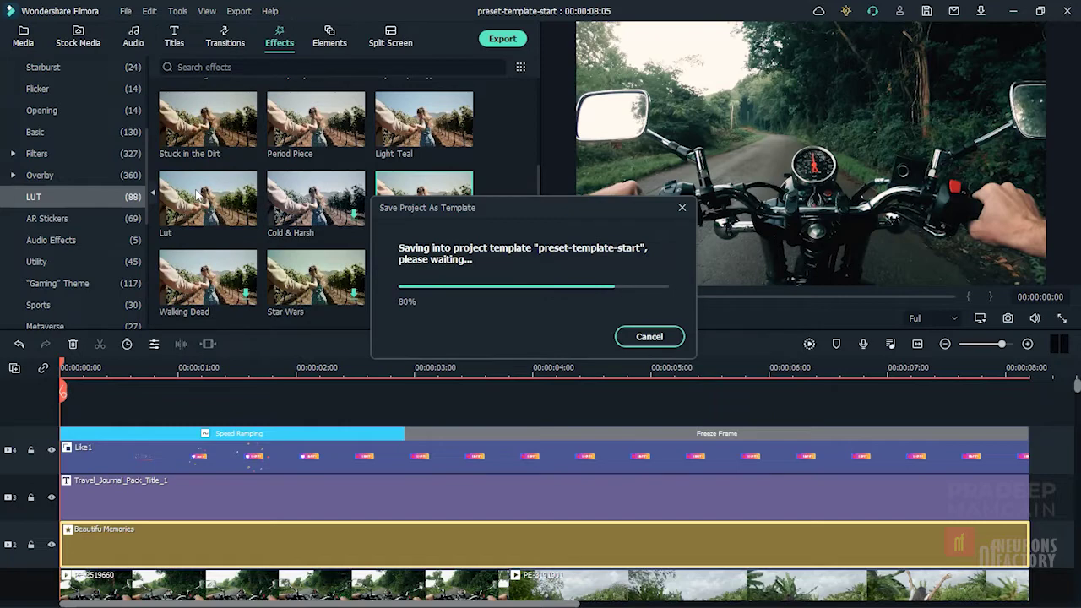
scroll(107, 163, up, 5)
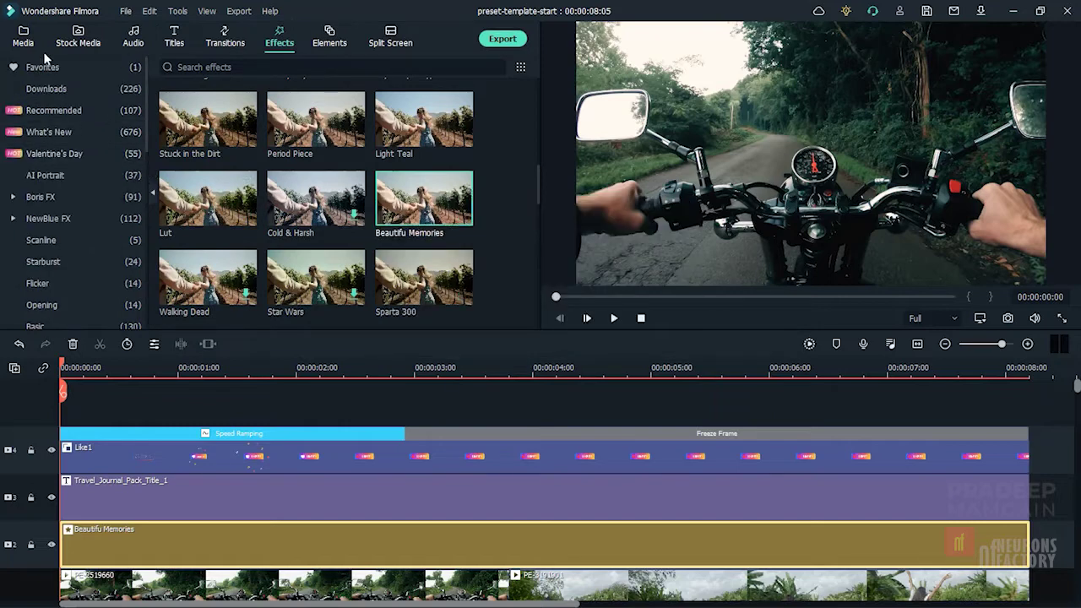
click(25, 37)
click(91, 192)
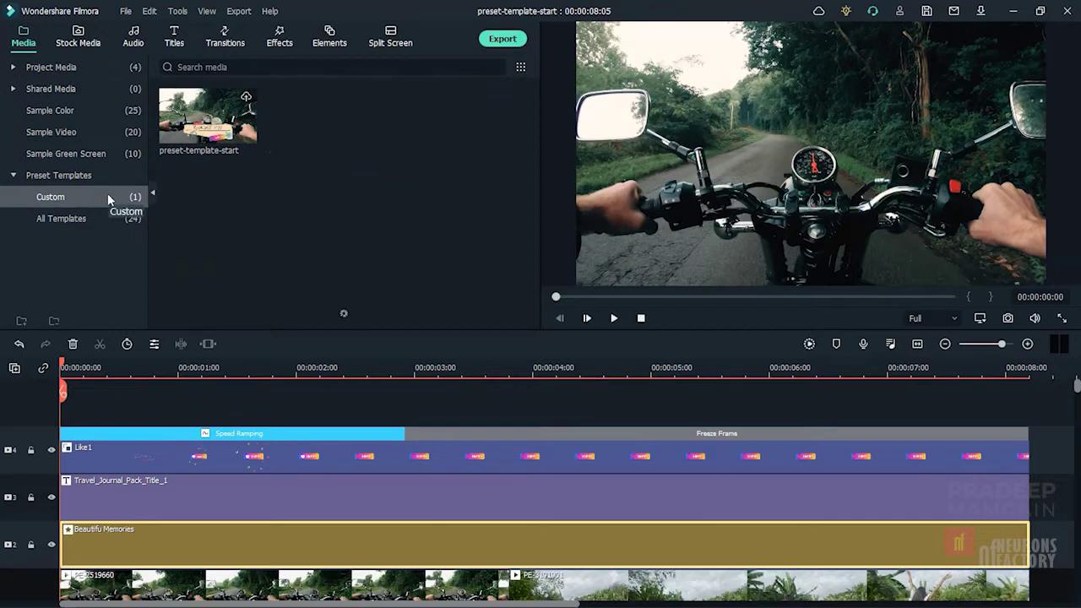
Rename the preset-template-start custom template to 'My Preset'.
right_click(188, 136)
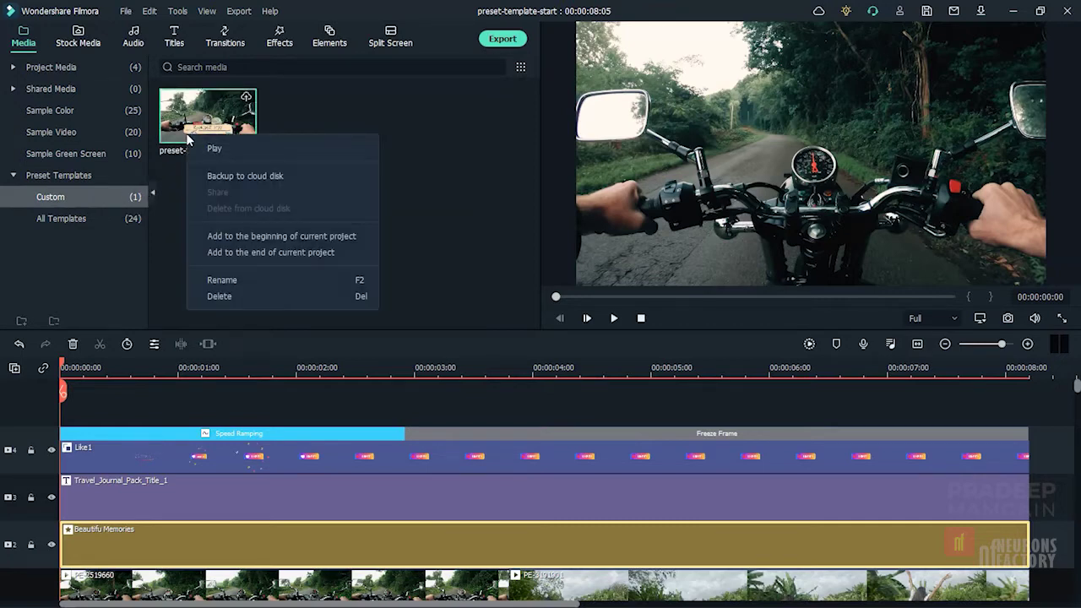
click(336, 284)
text(M)
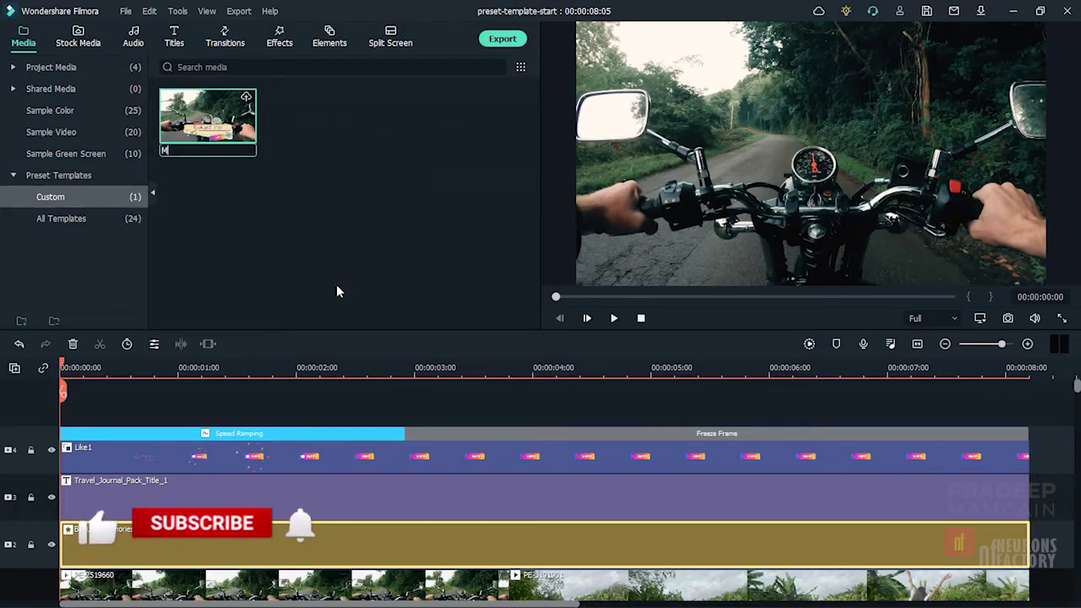
text(y Preset)
key(Return)
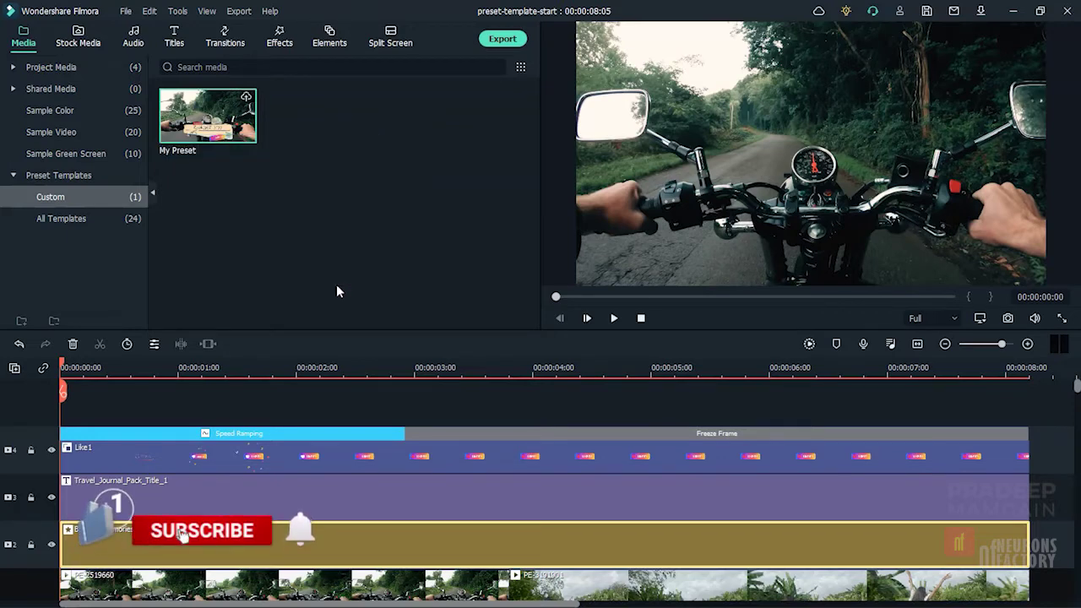
click(336, 285)
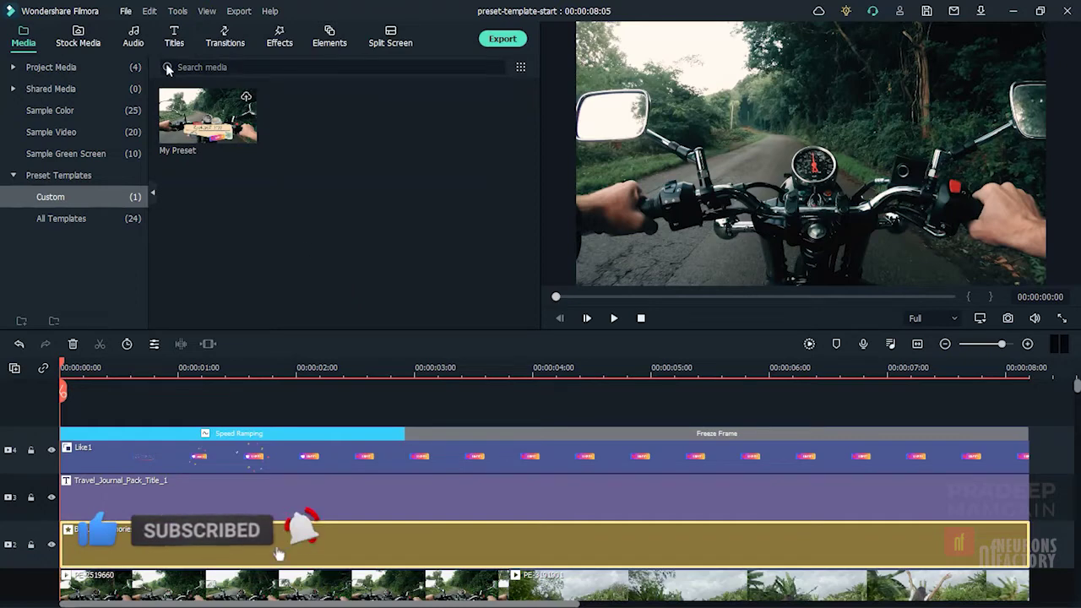
Start a new 1:1 Instagram project without saving the current one.
click(125, 11)
mouse_move(169, 30)
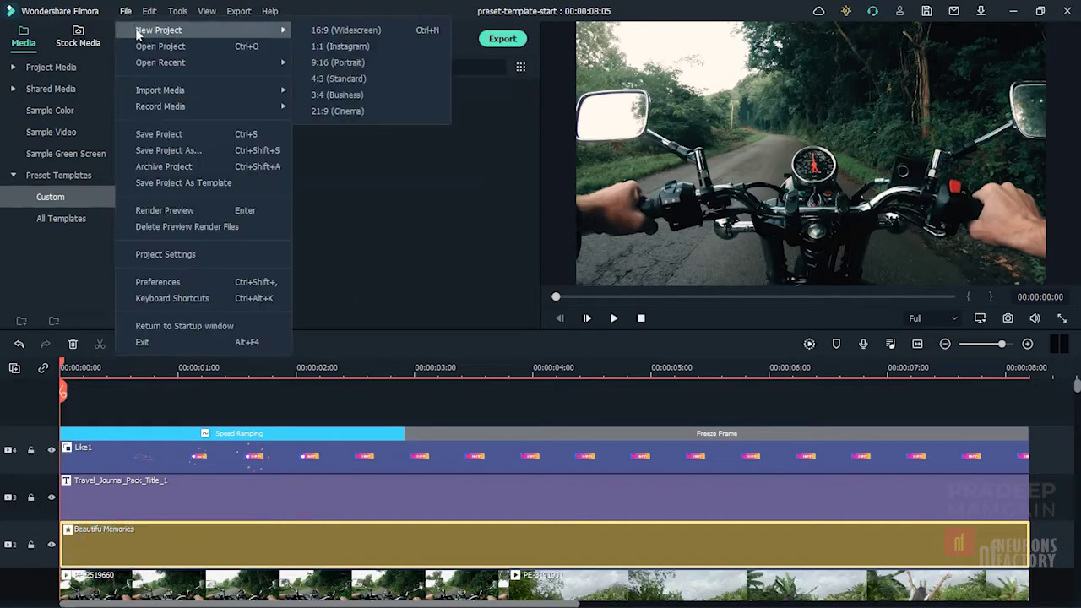
click(386, 48)
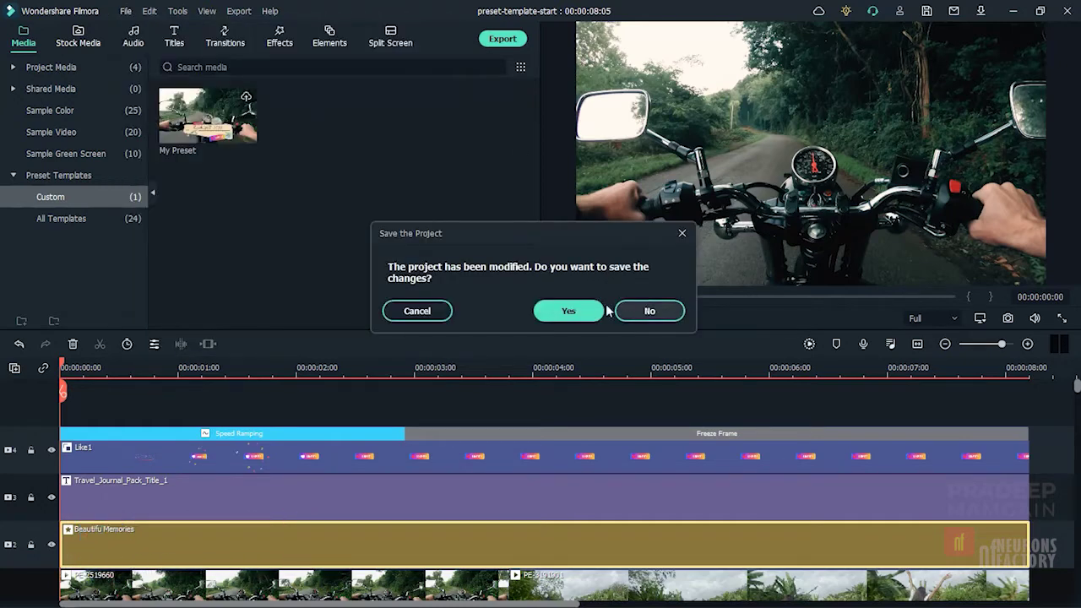
click(646, 311)
Drag the My Preset custom template onto the new timeline and check the title.
click(51, 218)
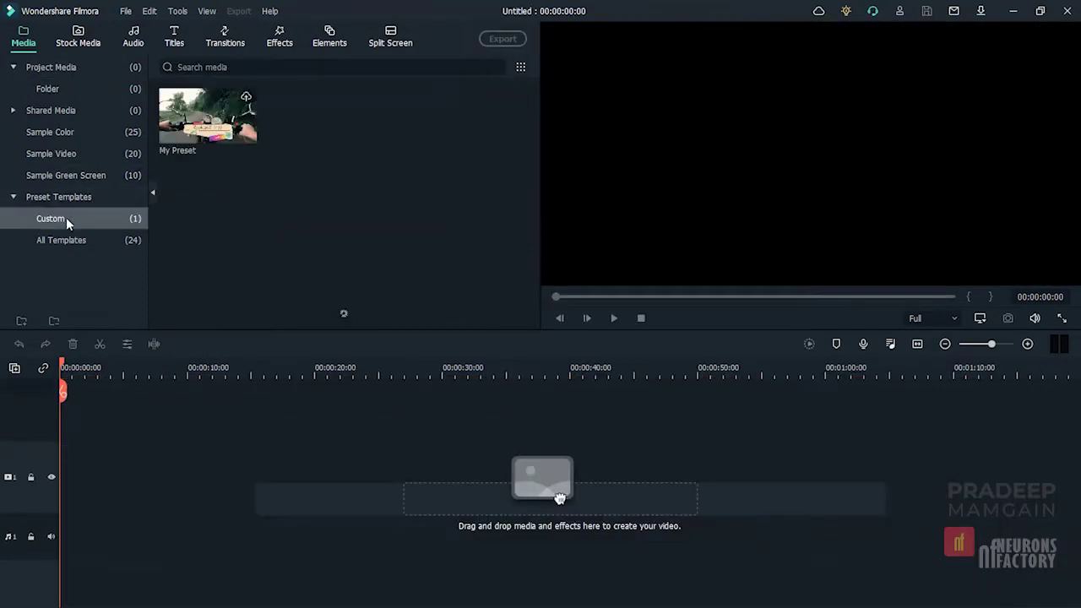
drag(207, 119, 68, 506)
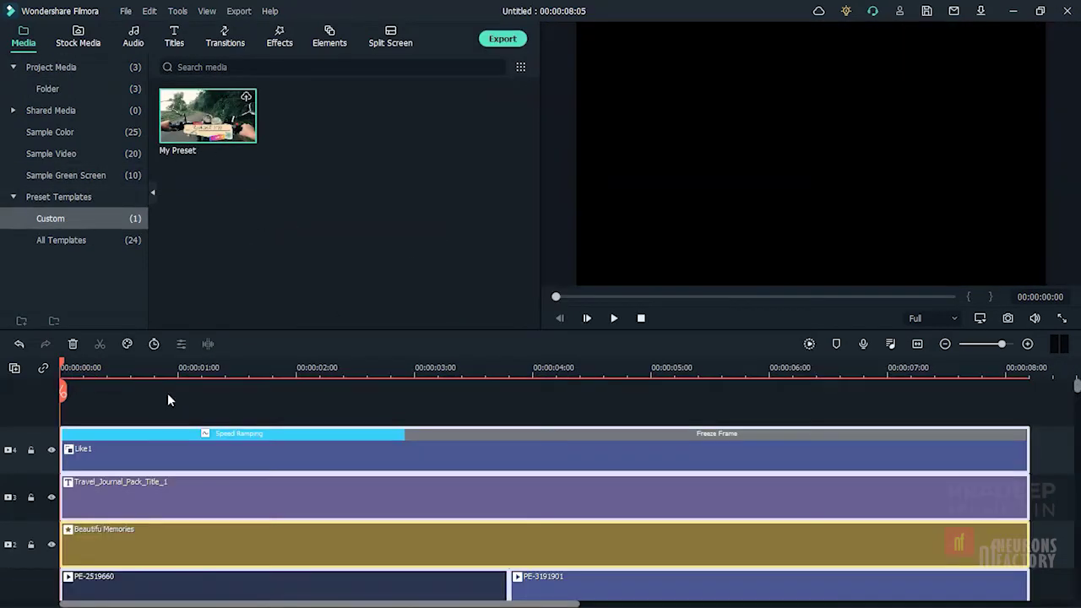
click(296, 372)
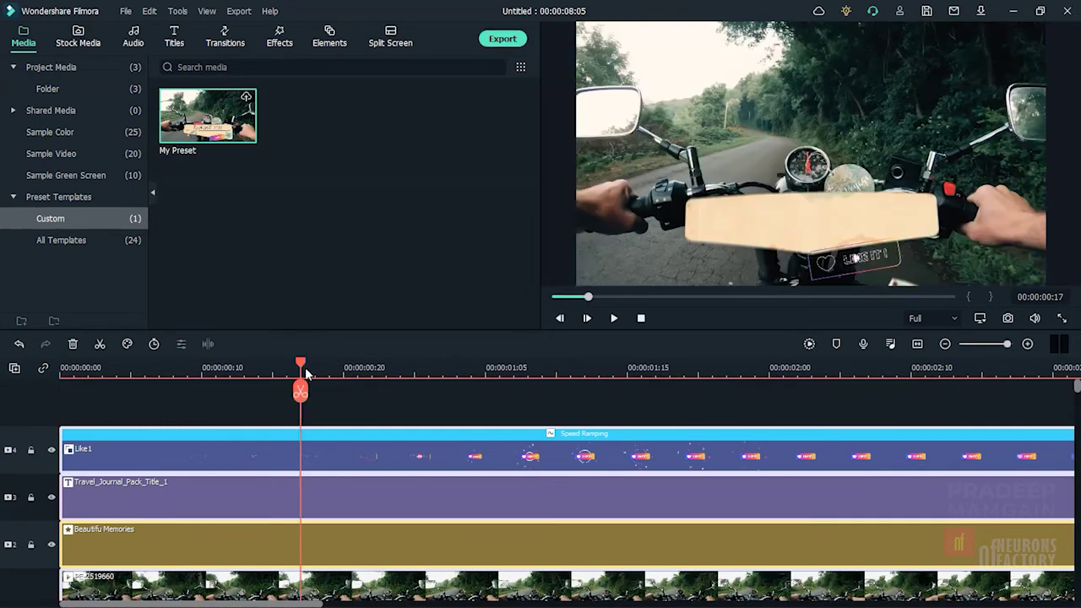